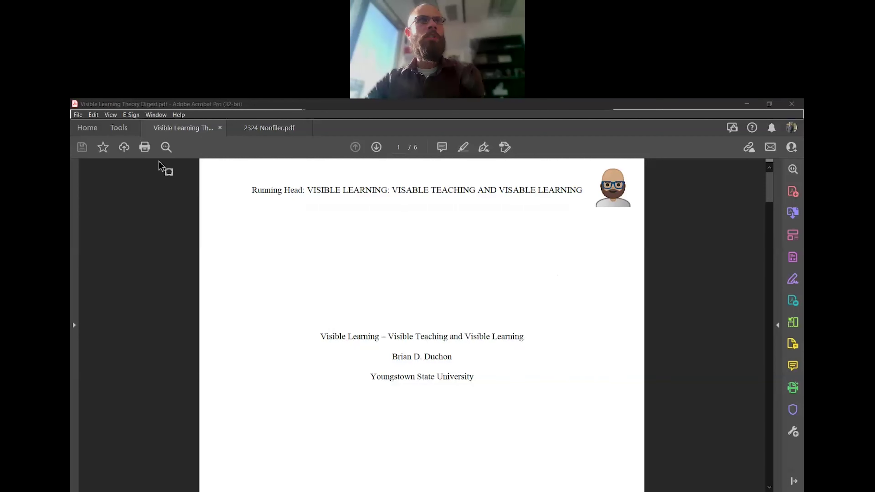
Open the Accessibility tool for the Visible Learning Theory Digest document
left_click(125, 130)
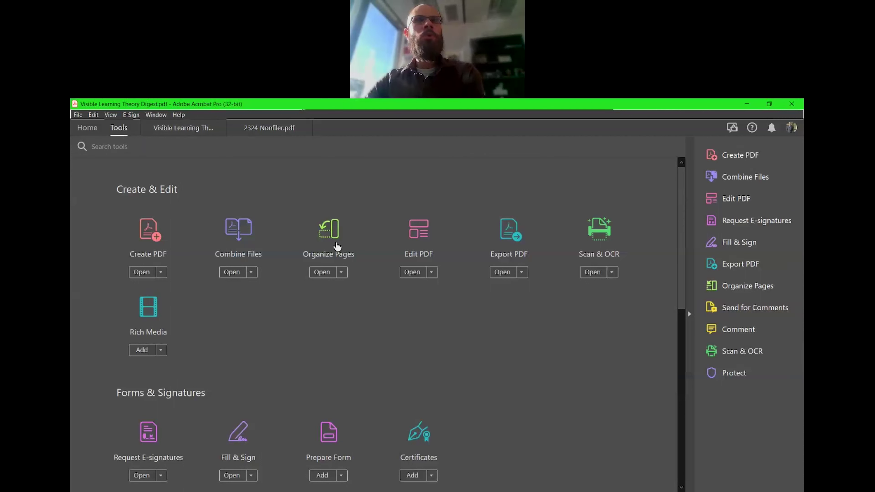
left_click_drag(683, 246, 677, 388)
left_click_drag(596, 387, 596, 386)
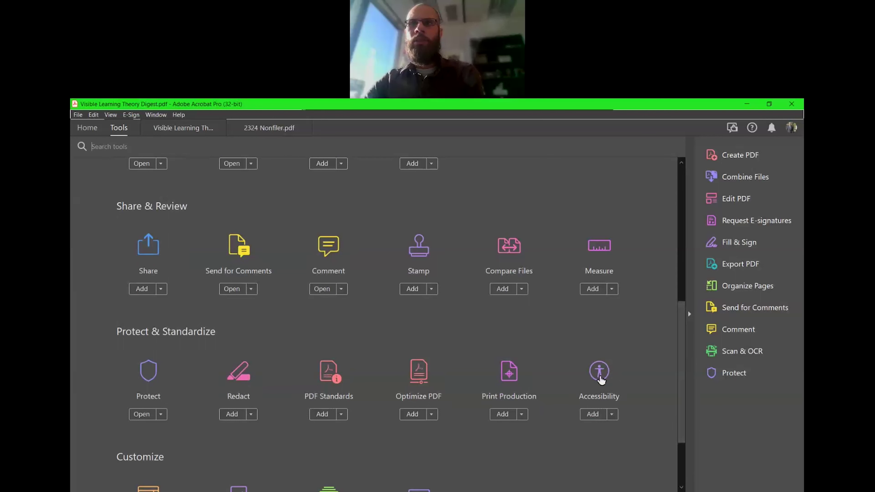
left_click(600, 379)
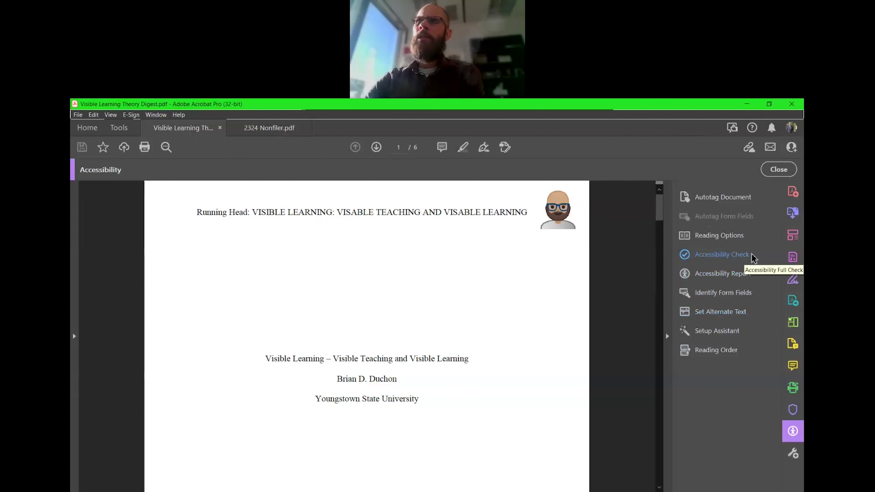
Run a full accessibility check on all pages, keeping the Document category and every checking option enabled
left_click(732, 258)
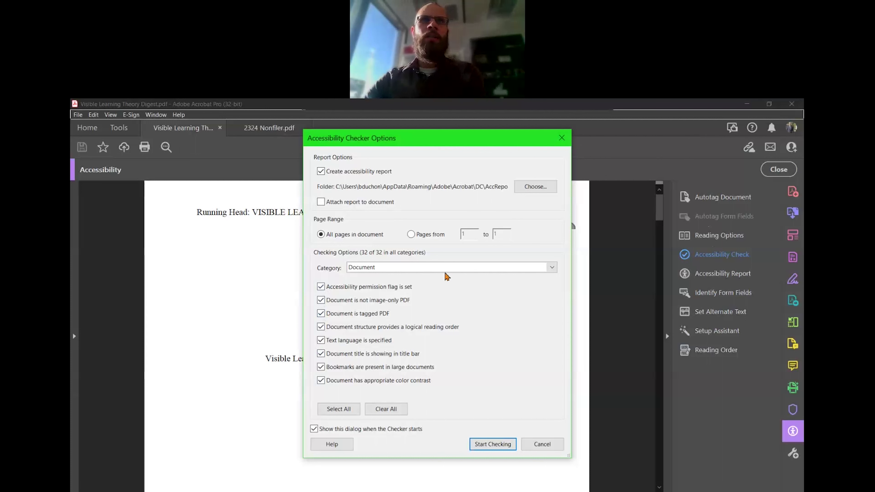
left_click(551, 268)
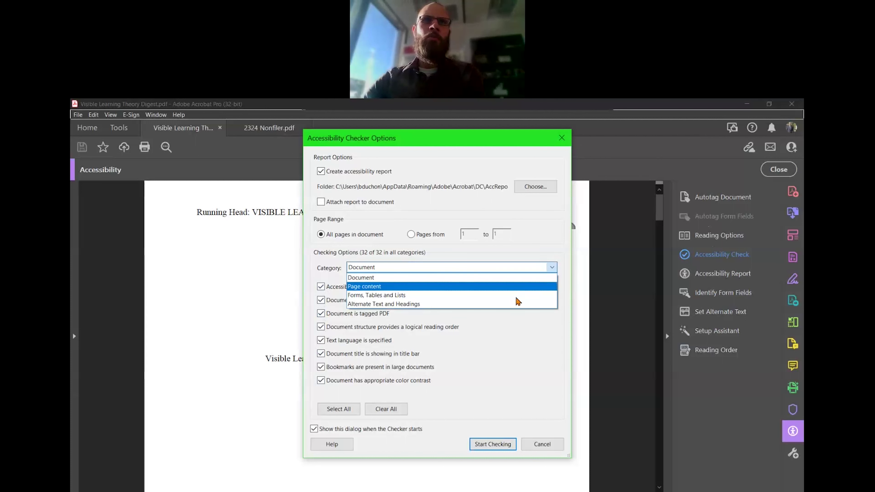
left_click(506, 278)
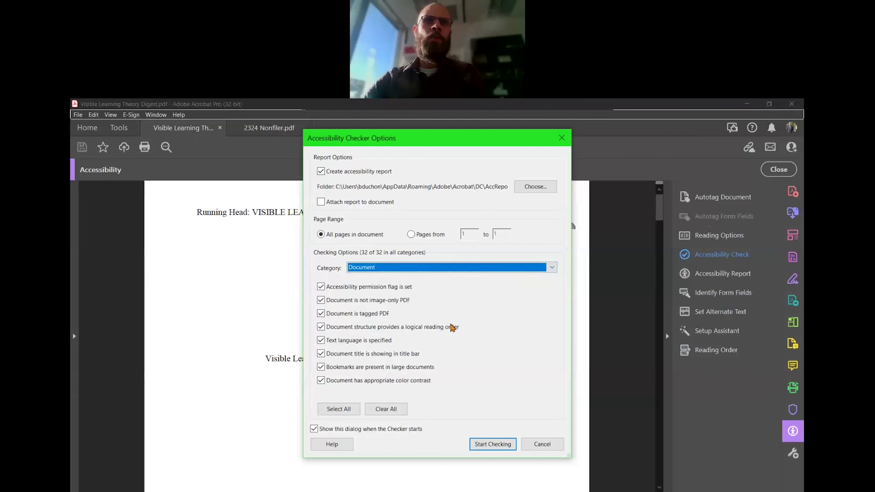
left_click(479, 445)
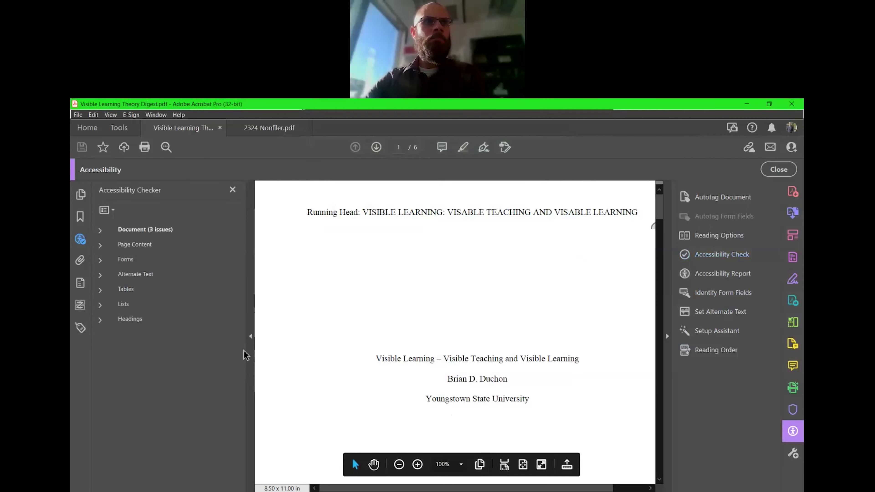
Expand the Document results of the accessibility check and mark the Logical Reading Order rule as passed
left_click(100, 231)
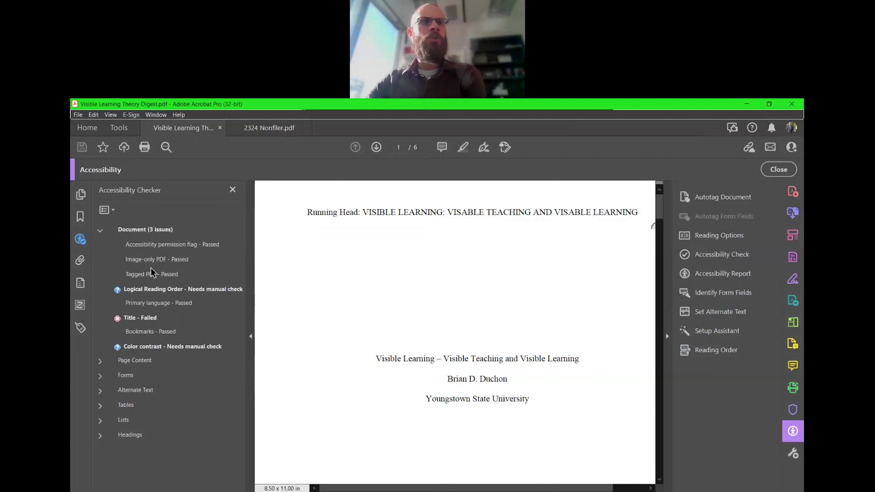
right_click(191, 293)
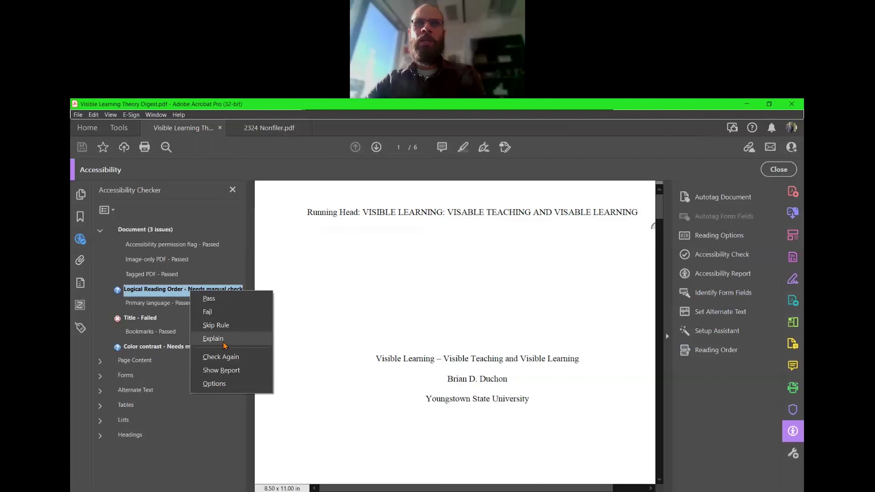
left_click(216, 302)
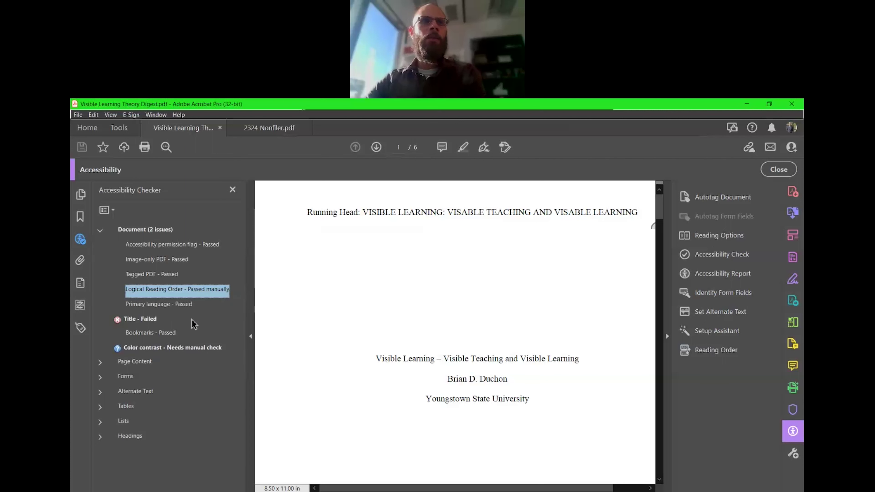
Fix the failed Title rule by setting the title to "The Document Title", leaving subject, author and keywords as is
left_click(153, 325)
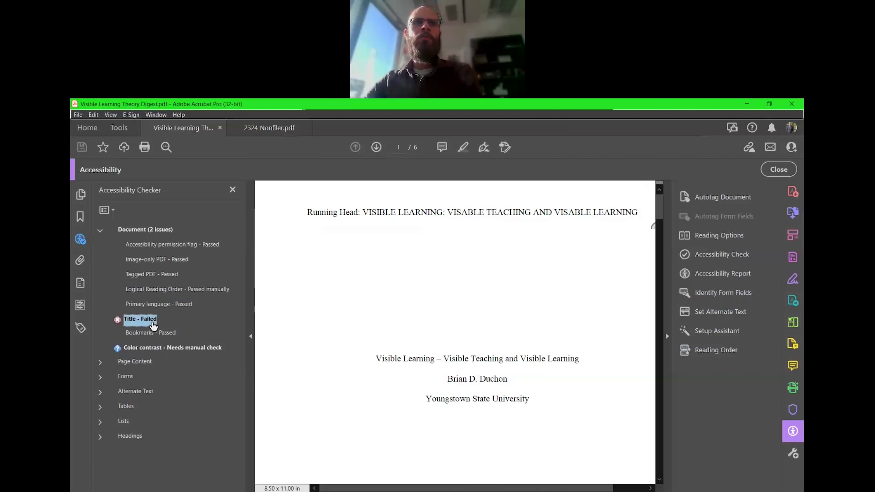
right_click(155, 325)
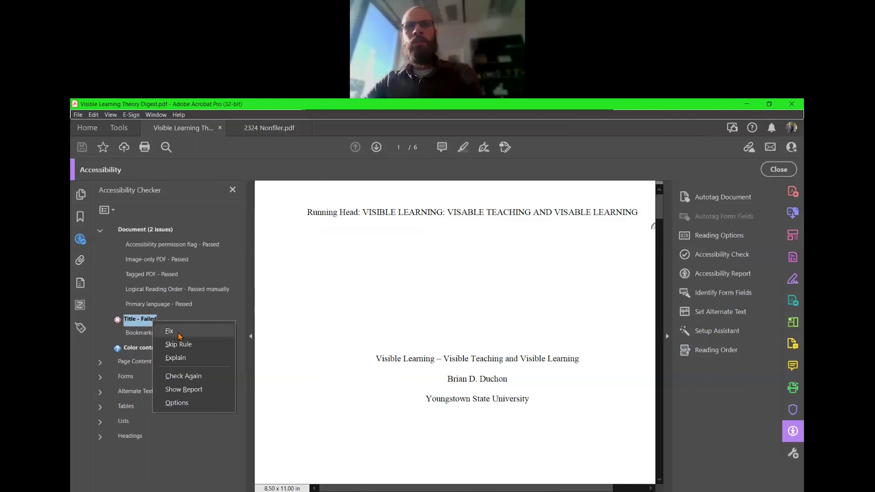
left_click(170, 331)
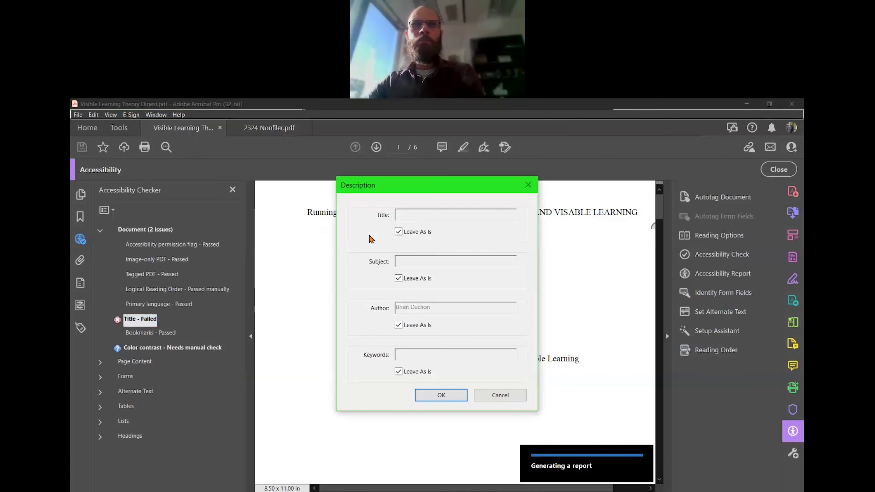
left_click(399, 231)
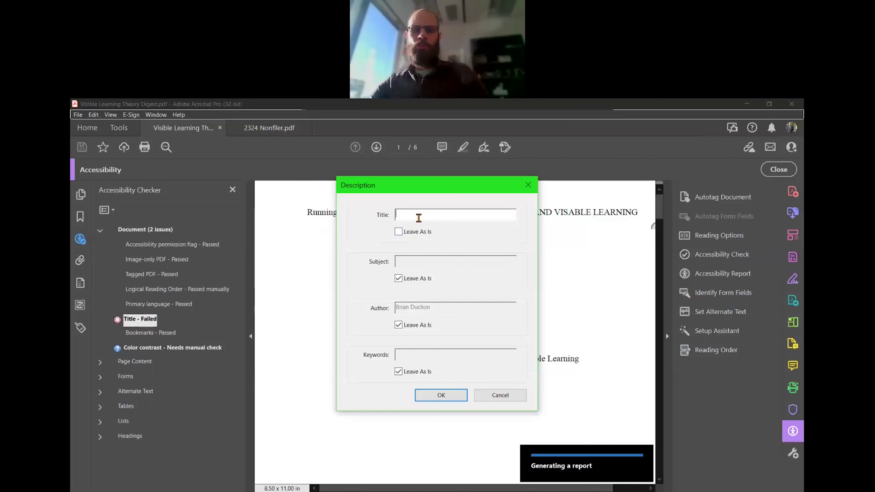
type("The ")
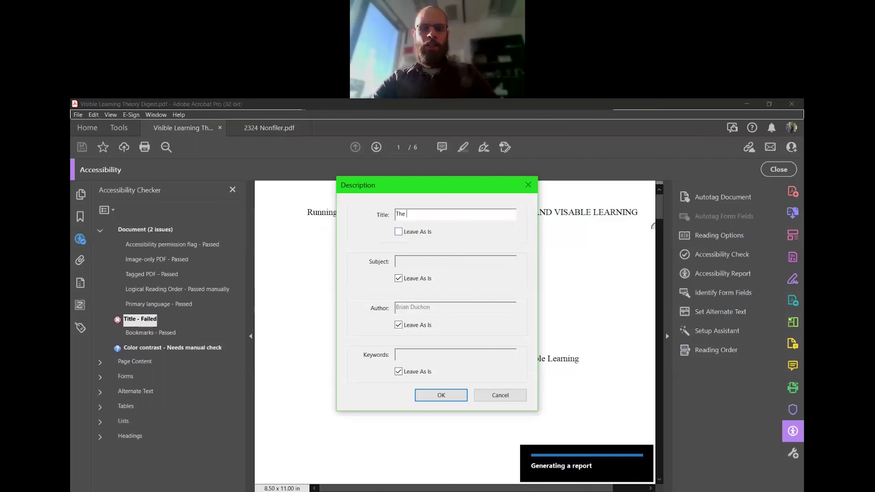
type("Document Title")
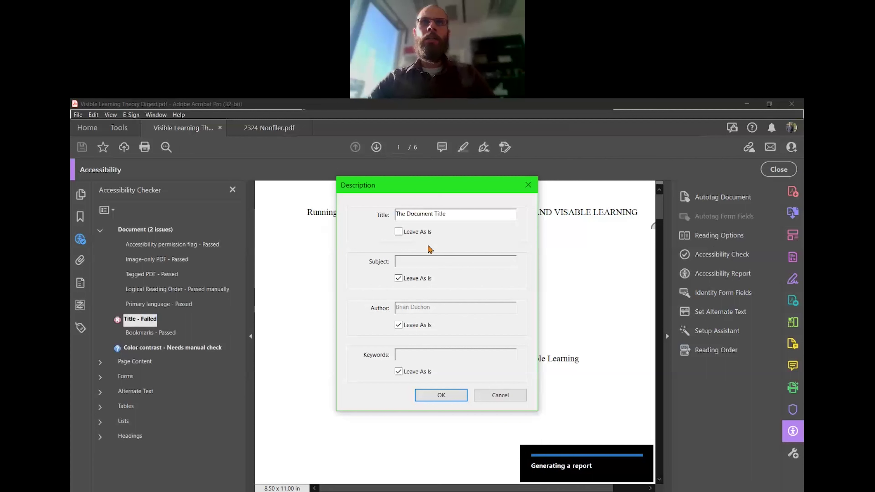
left_click(403, 279)
left_click(401, 280)
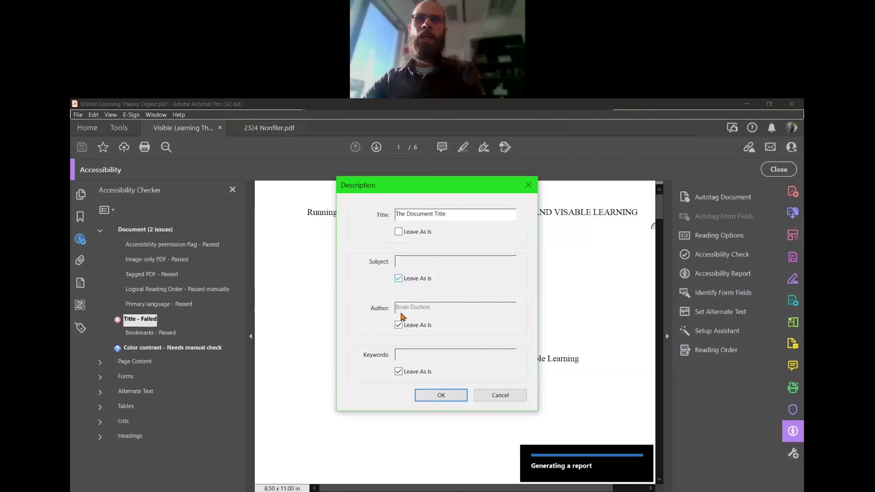
left_click(402, 326)
left_click(402, 326)
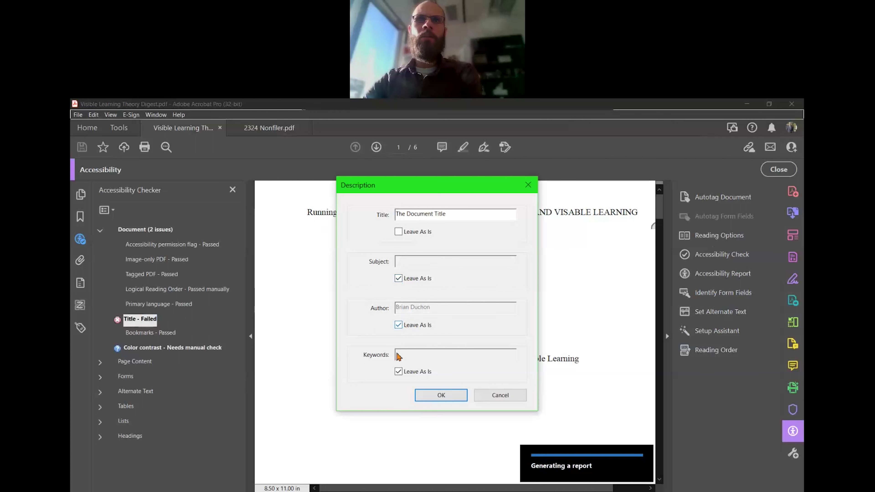
left_click(398, 372)
left_click(399, 372)
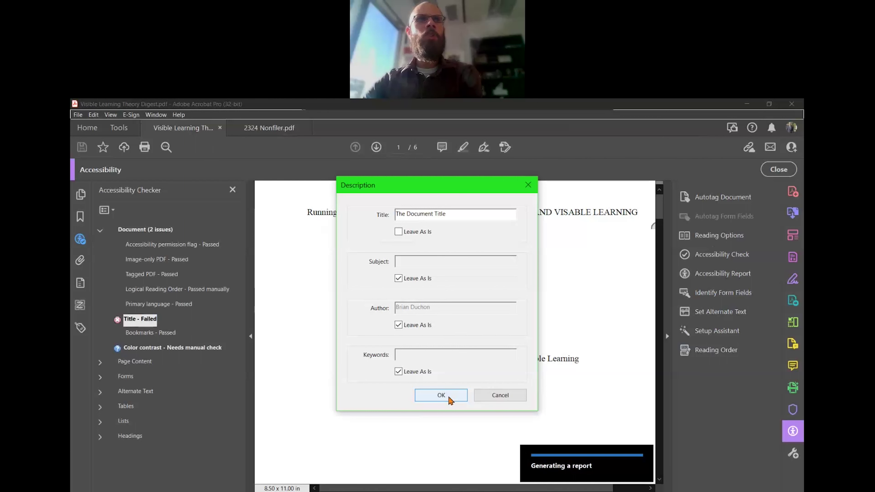
left_click(441, 396)
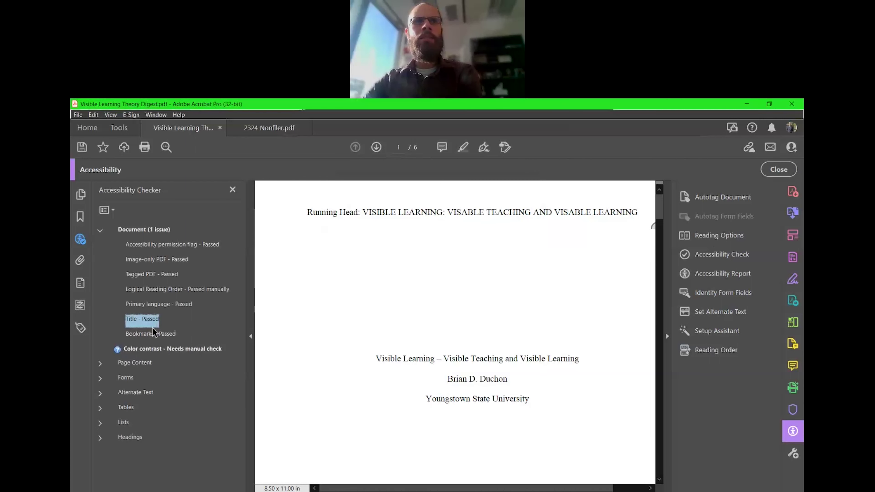
Look over the page's color contrast and mark the Color contrast rule as passed
right_click(187, 355)
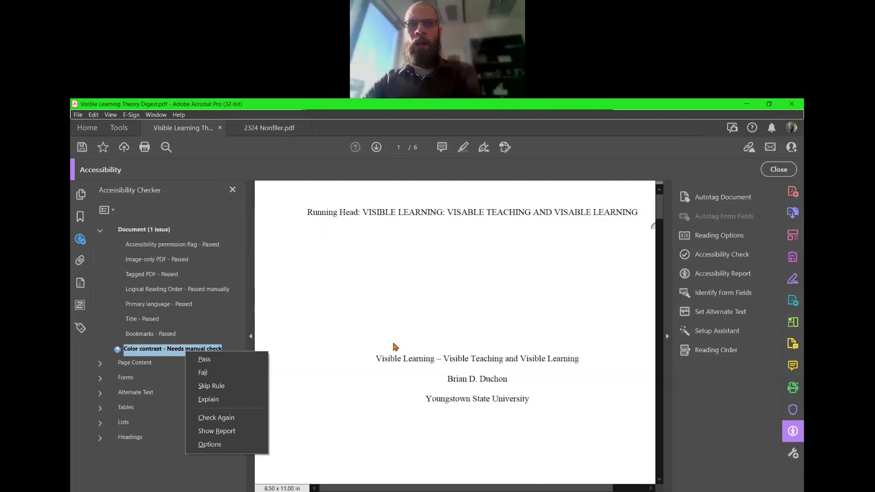
left_click(658, 217)
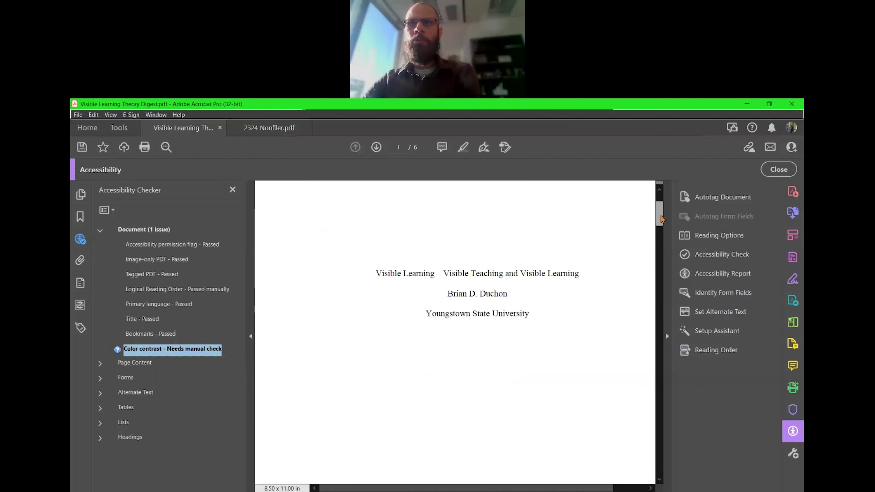
right_click(198, 354)
left_click(216, 363)
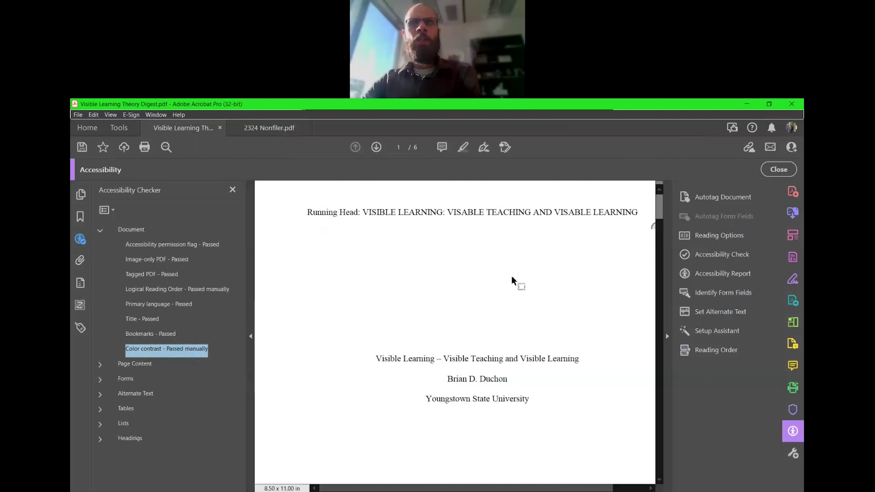
Open the accessibility report and review its summary and the detailed rule results
left_click(721, 276)
left_click_drag(239, 282, 249, 467)
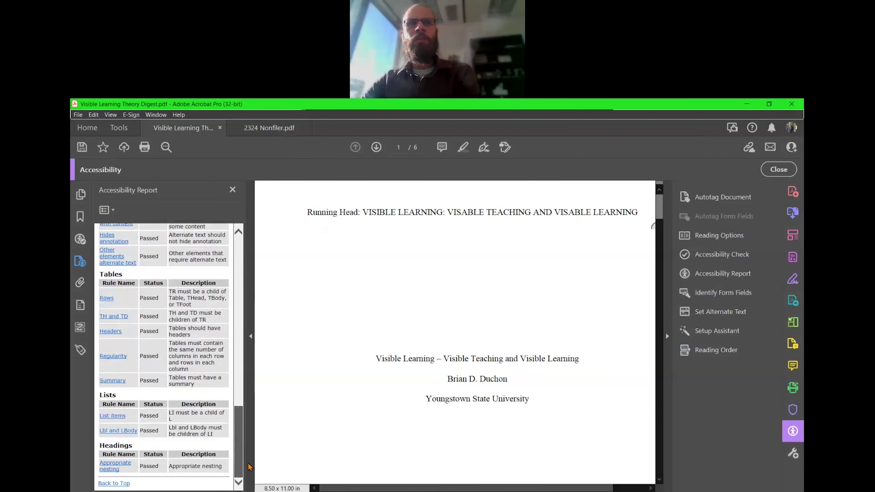
left_click_drag(243, 383, 245, 262)
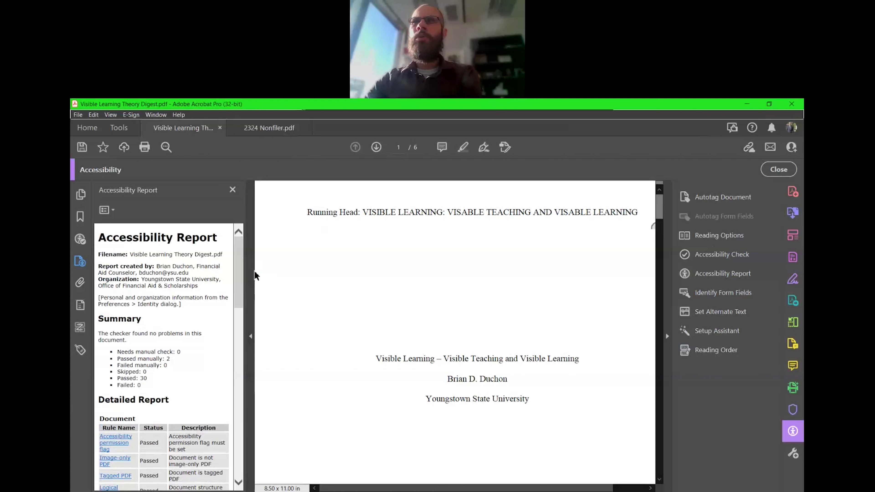
Switch to 2324 Nonfiler.pdf and run a full accessibility check on all its pages with every checking option enabled
left_click(263, 133)
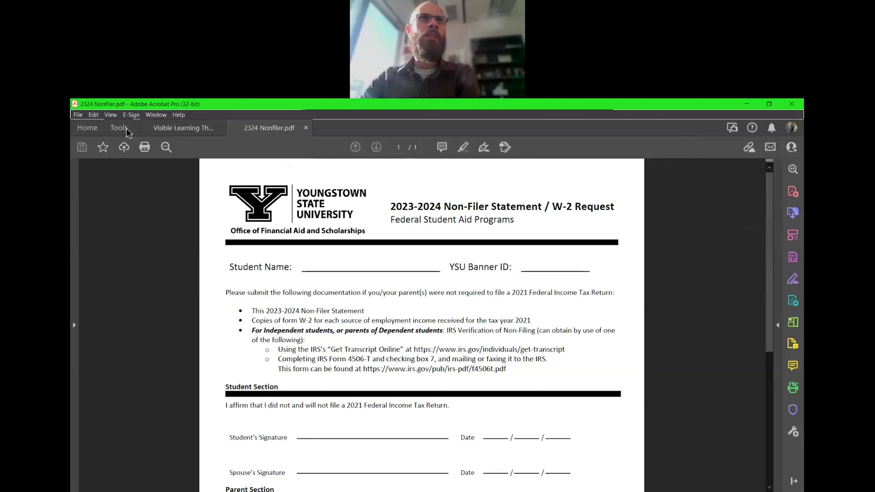
left_click(119, 127)
left_click(600, 377)
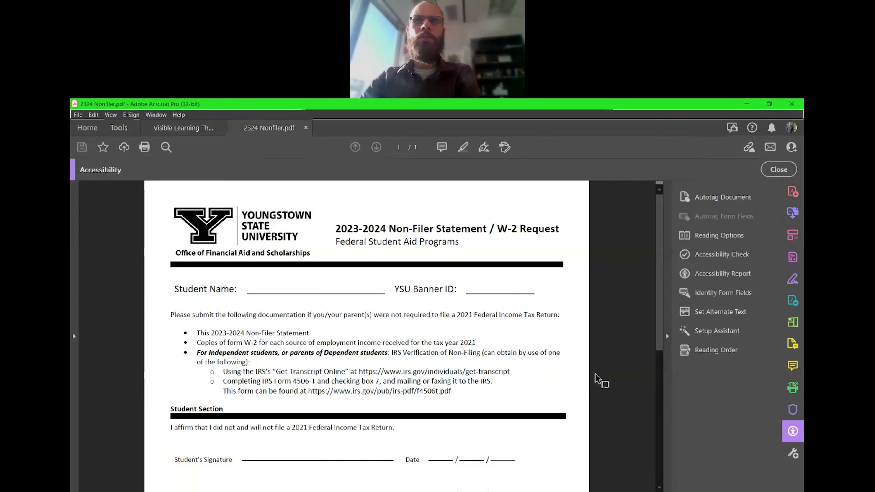
left_click(711, 260)
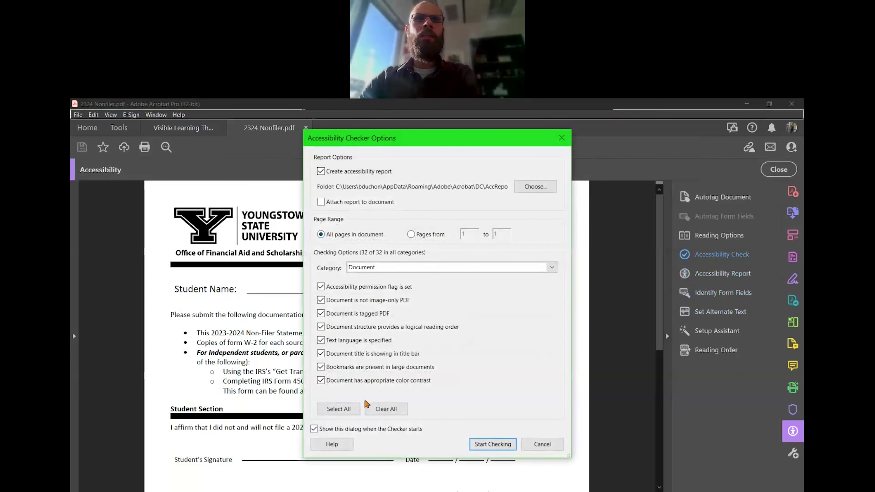
left_click(476, 444)
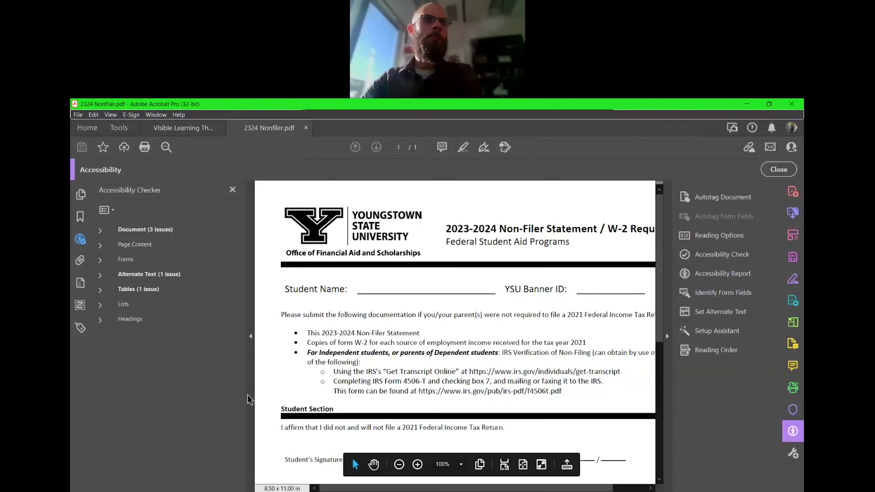
Expand the Document results for the Nonfiler form and mark the Logical Reading Order rule as passed
left_click(100, 230)
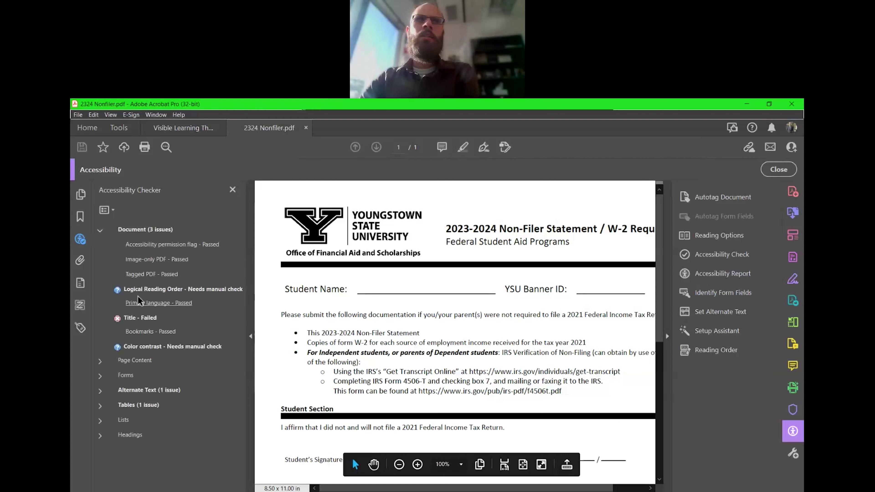
right_click(142, 290)
left_click(161, 296)
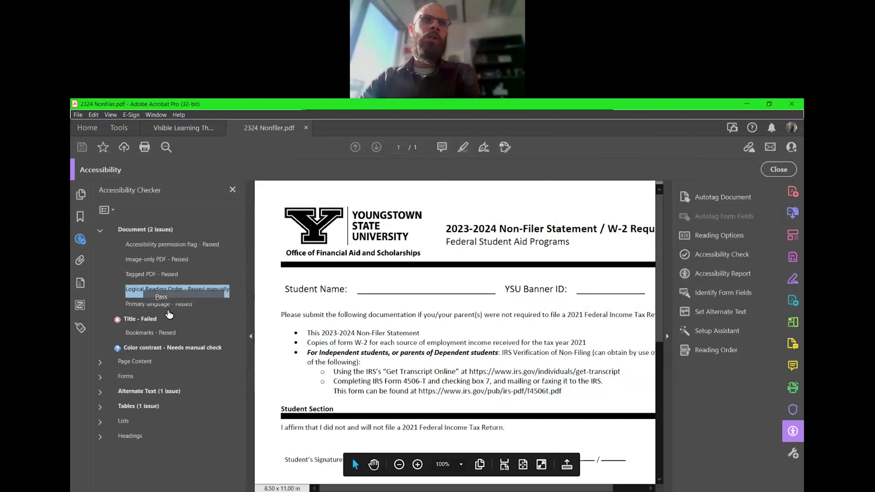
Examine the elements listed under the failed Nested alternate text rule, locating Elements 10 and 12 on the form
left_click(101, 393)
scroll(143, 334, "down", 1)
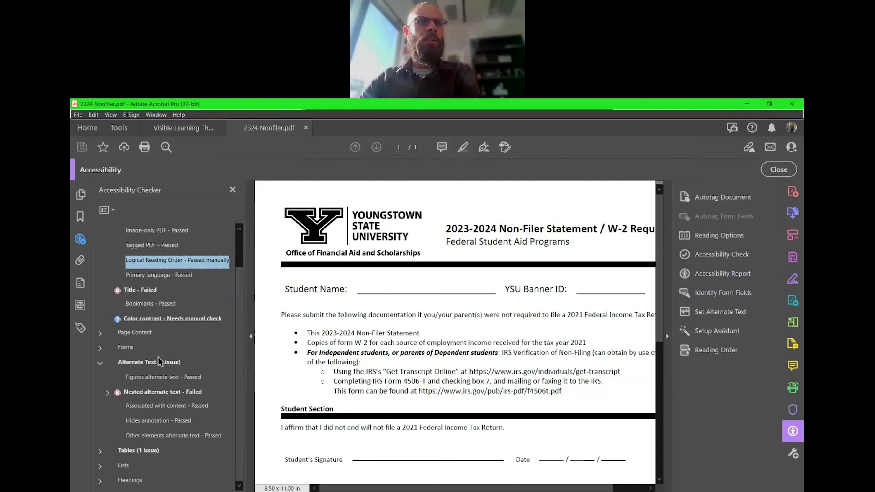
left_click(108, 393)
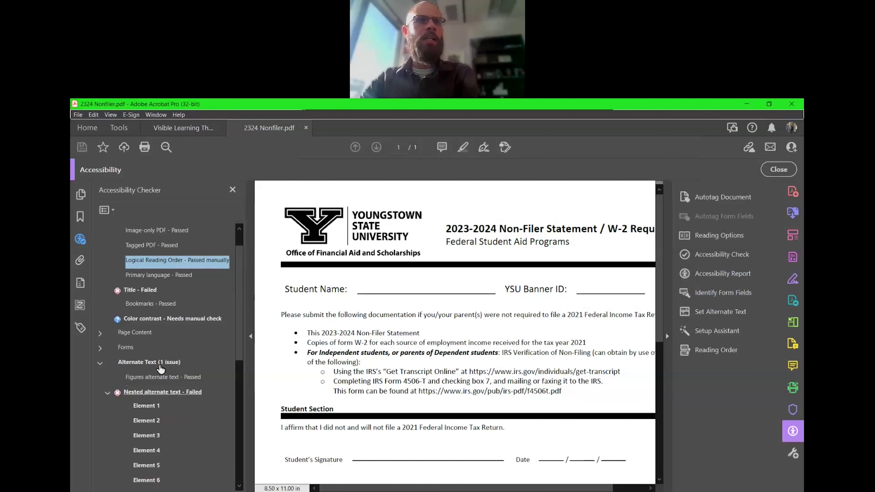
scroll(161, 369, "down", 4)
left_click(151, 361)
left_click(149, 377)
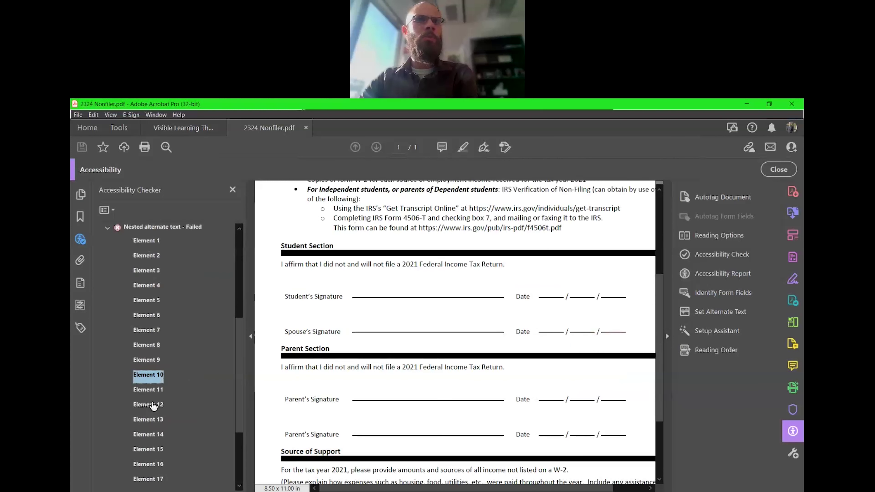
left_click(149, 405)
scroll(162, 407, "down", 3)
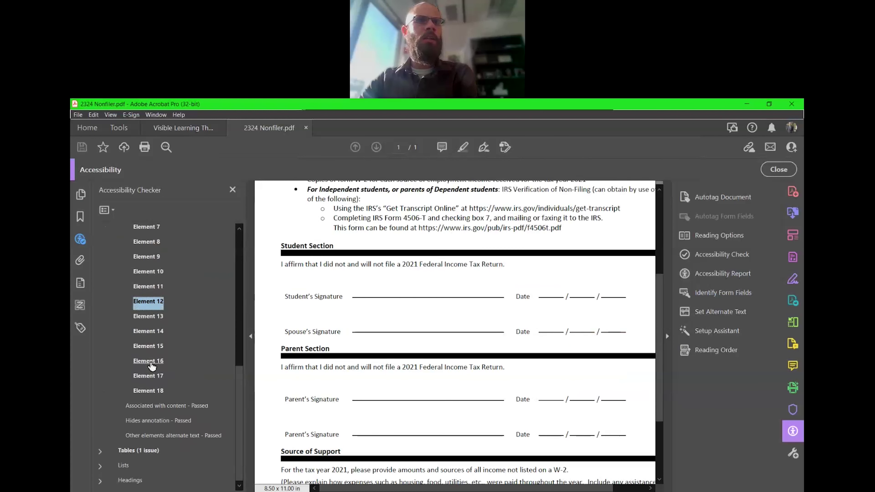
Expand the Tables results and their failed Summary rule, and locate Element 5 on the Nonfiler form
left_click(137, 450)
scroll(164, 352, "down", 2)
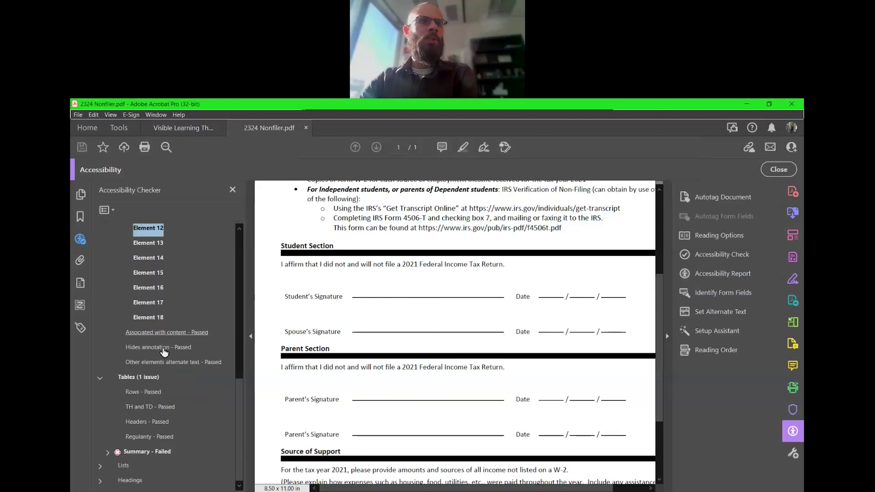
left_click(156, 455)
scroll(138, 448, "down", 2)
left_click(154, 451)
scroll(404, 403, "down", 2)
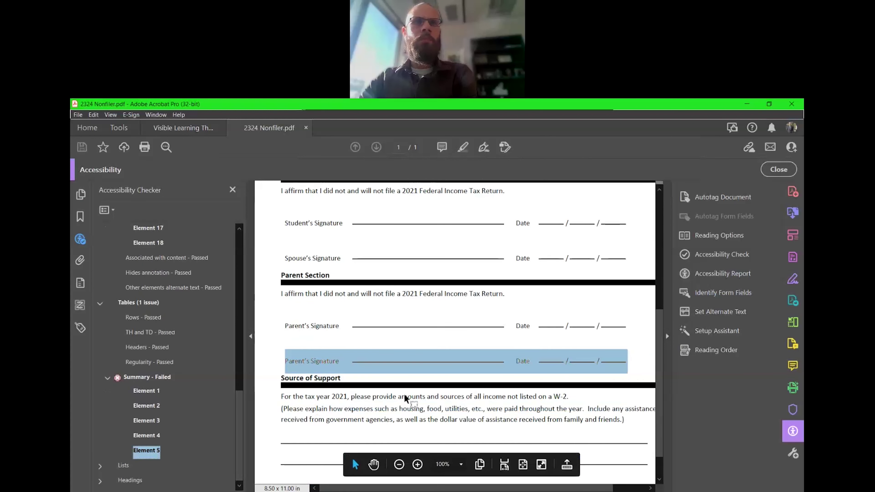
Check the actions available for the failed Summary rule and locate its Elements 1 and 2 on the form
scroll(400, 396, "up", 5)
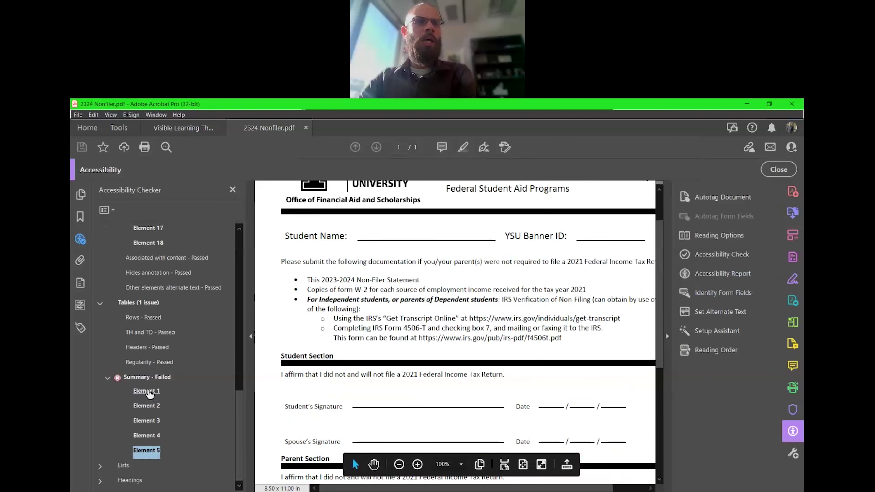
right_click(158, 379)
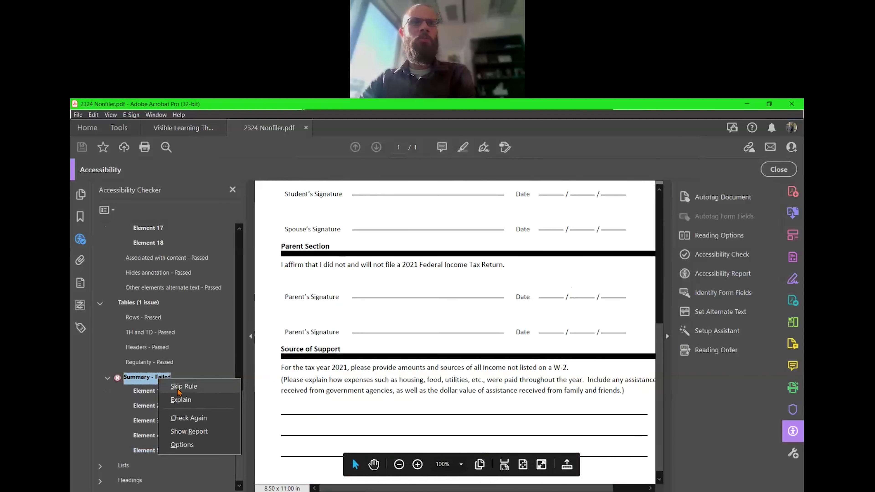
left_click(145, 406)
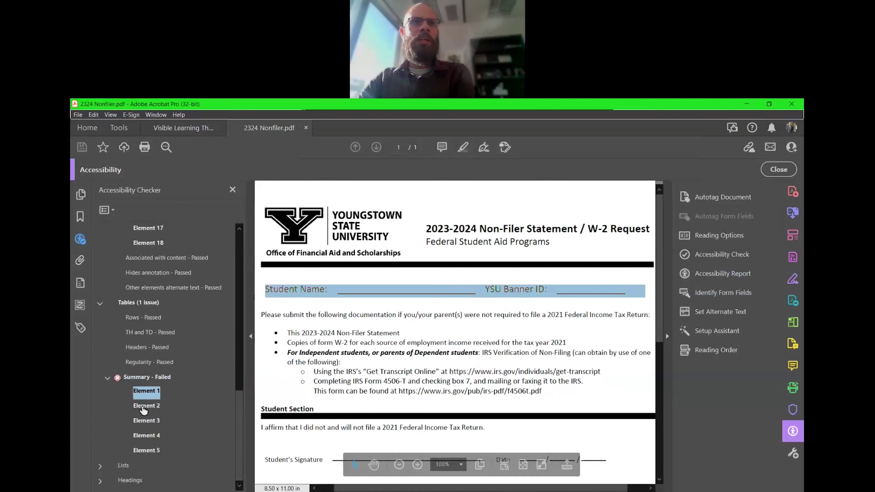
scroll(422, 456, "down", 2)
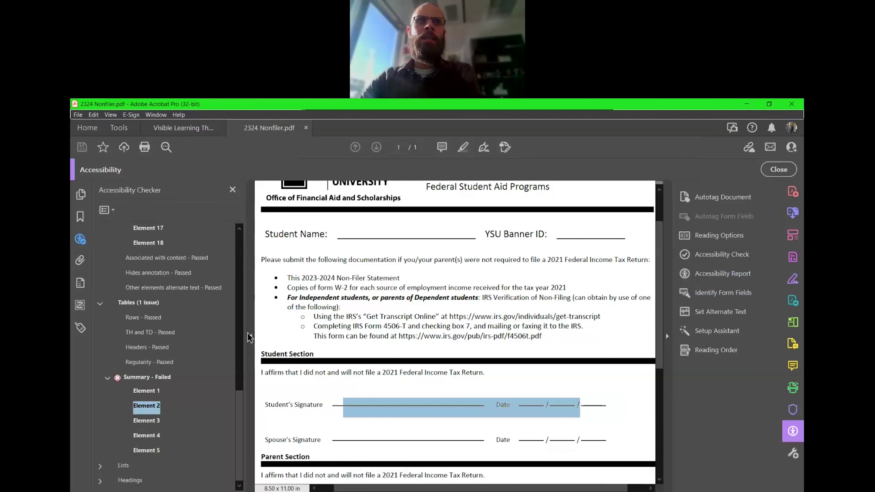
Hide the Accessibility Checker results, review the form's signature and Source of Support sections, and close the Accessibility tool
left_click(251, 338)
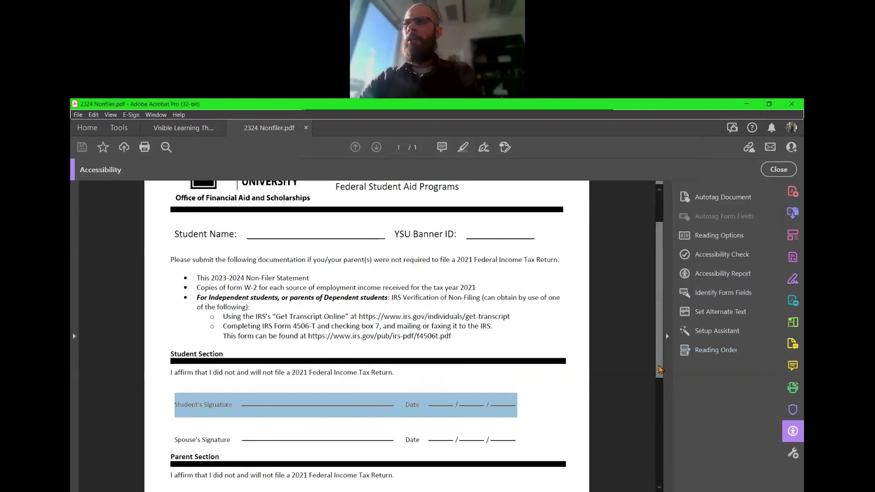
scroll(651, 430, "down", 3)
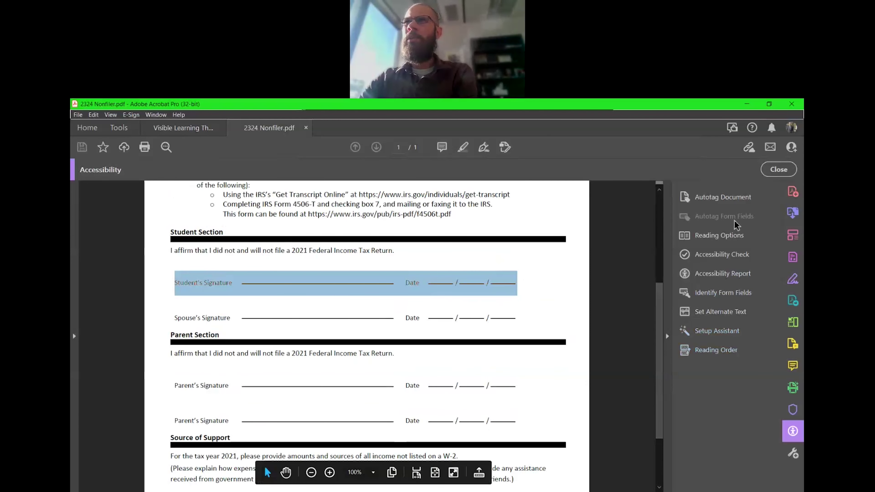
left_click(86, 491)
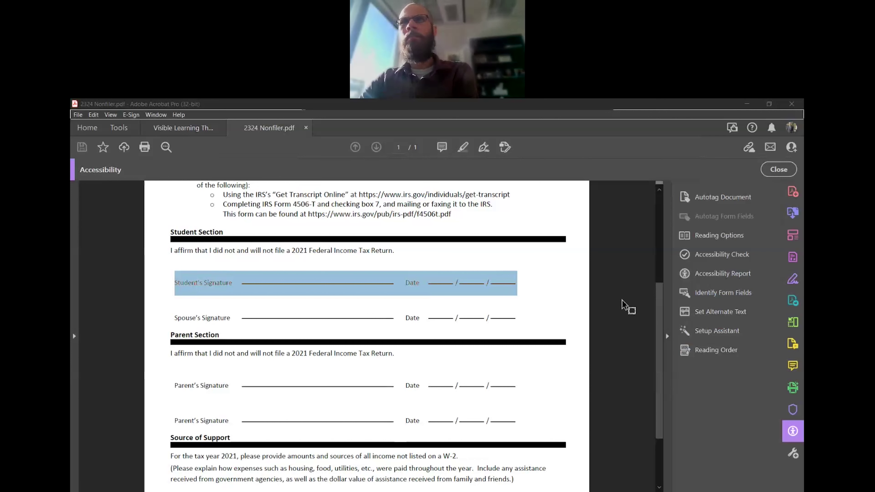
scroll(641, 348, "down", 2)
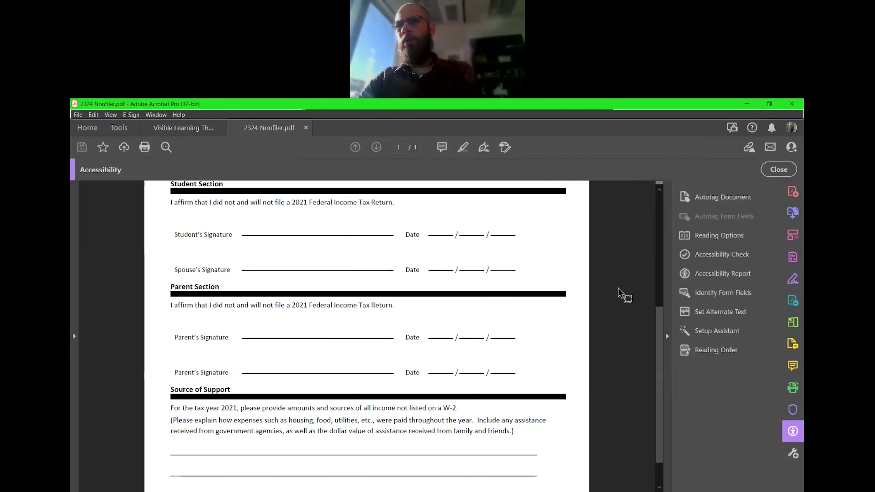
left_click(786, 173)
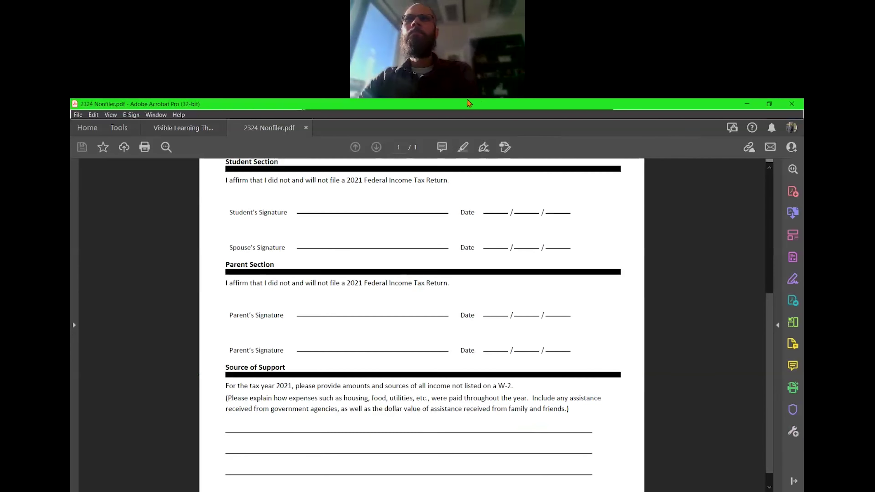